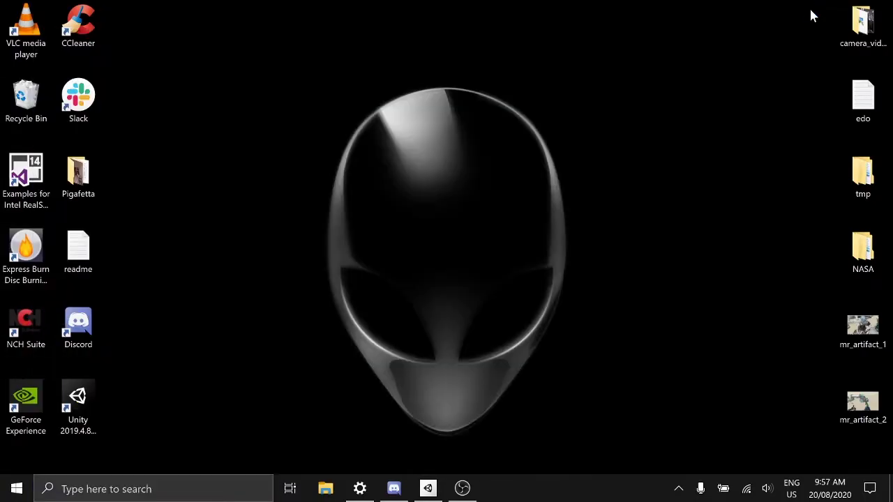
Step: Load developer.vuforia.com and log in with the saved account credentials
text(dev)
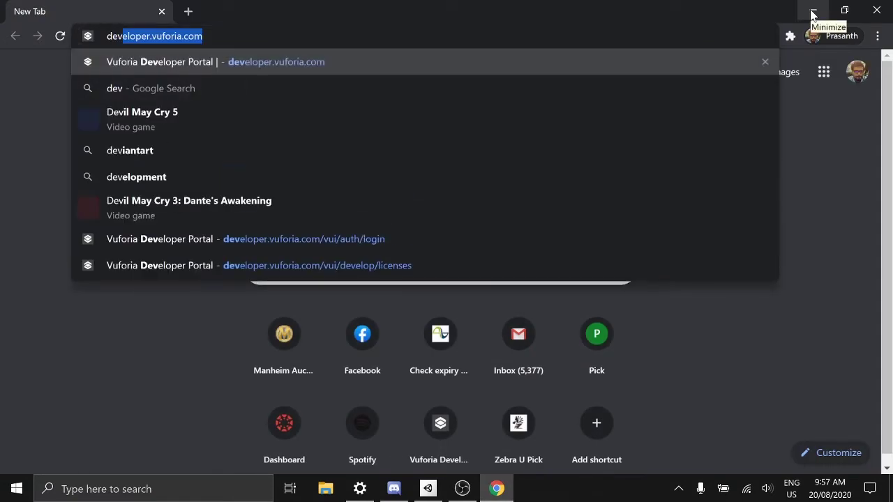
text(eloper.vuforia.com)
key(Return)
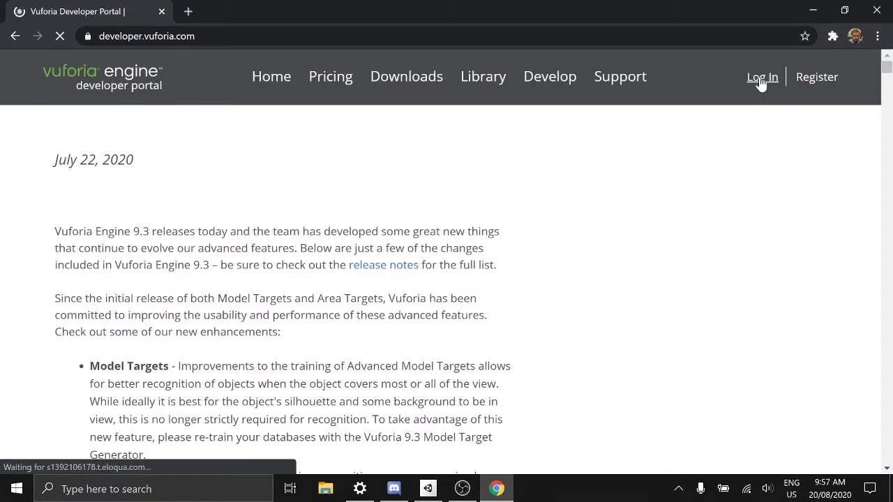
click(761, 79)
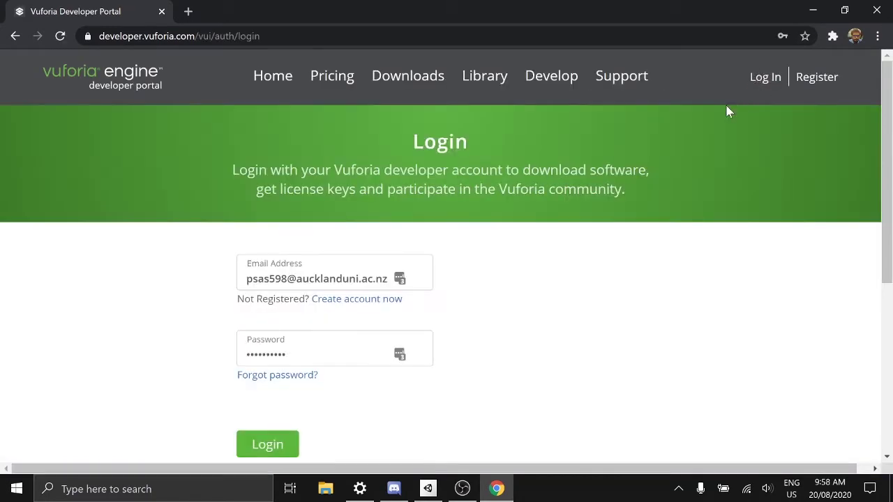
click(284, 444)
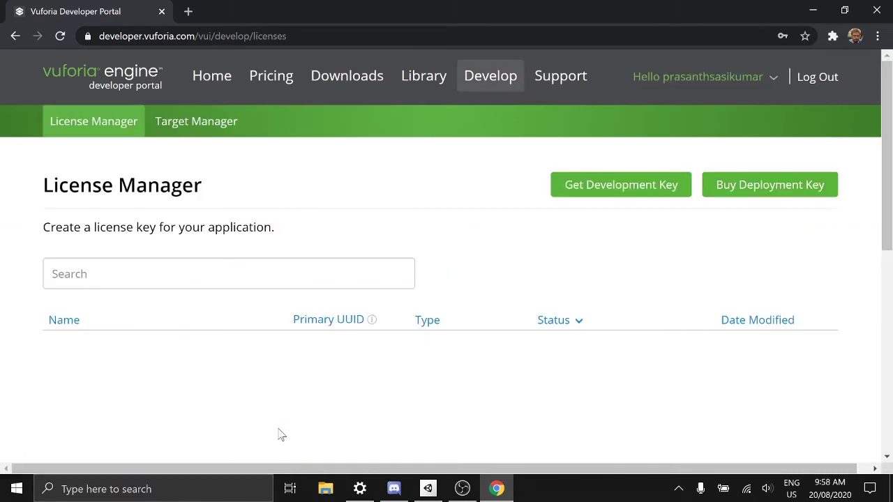
Step: Get a free Development Key named DES241, accept the agreement, and copy the new key
scroll(290, 398, down, 1)
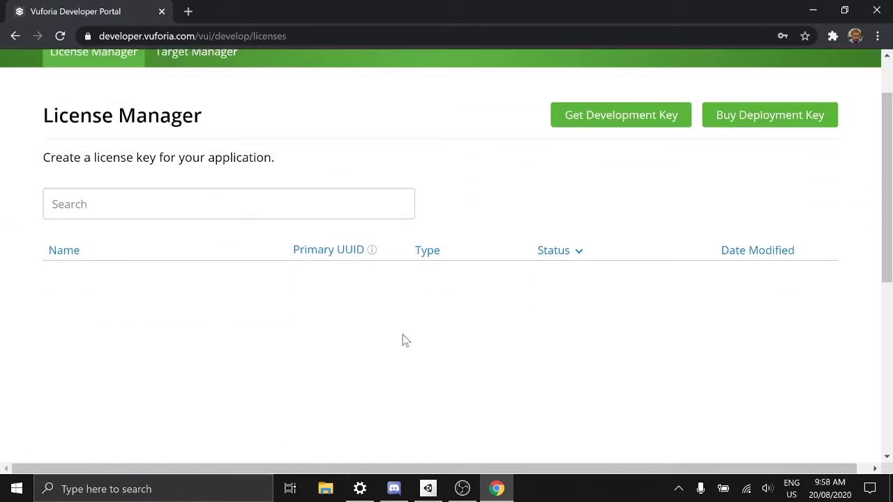
click(598, 120)
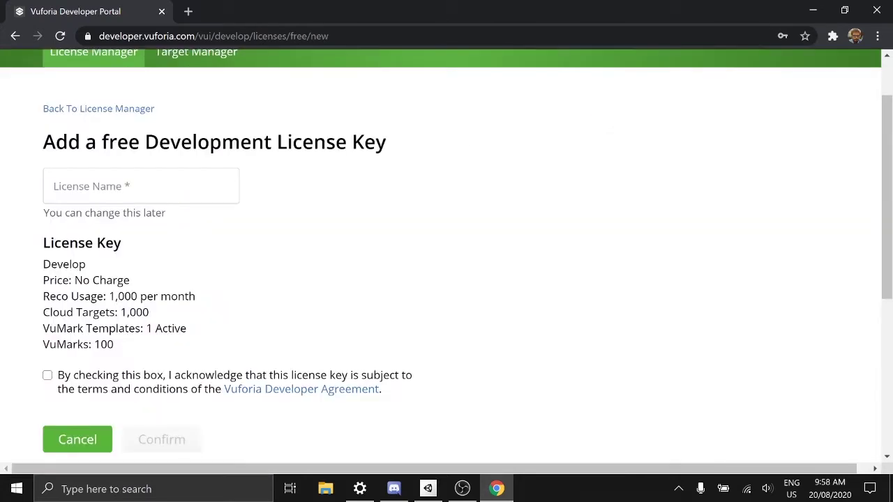
click(139, 186)
text(DES)
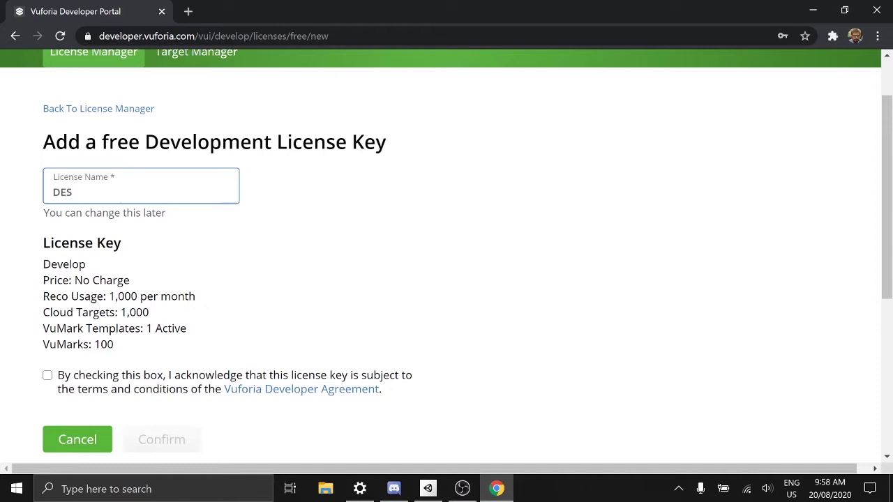
key(ctrl+a)
text(DES24)
click(47, 376)
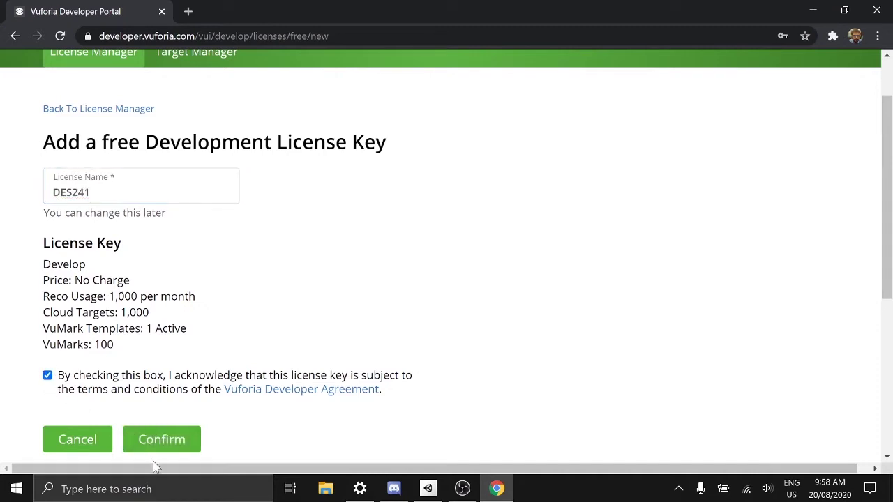
click(146, 439)
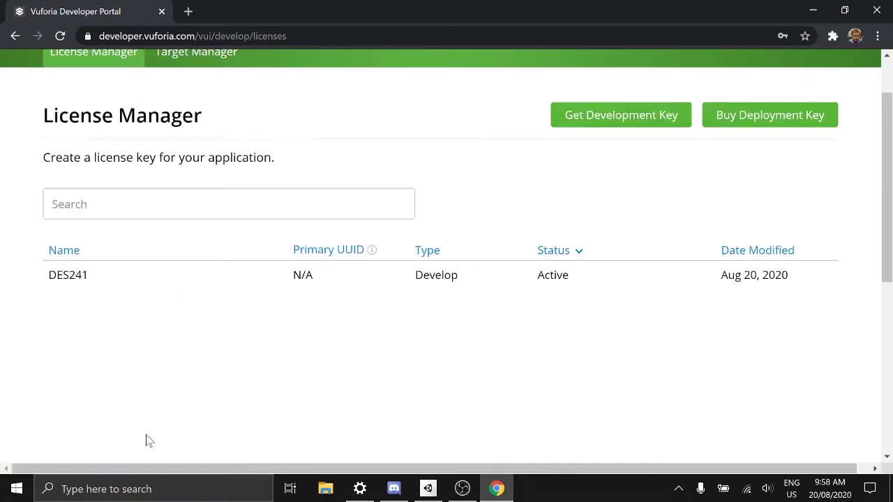
click(61, 276)
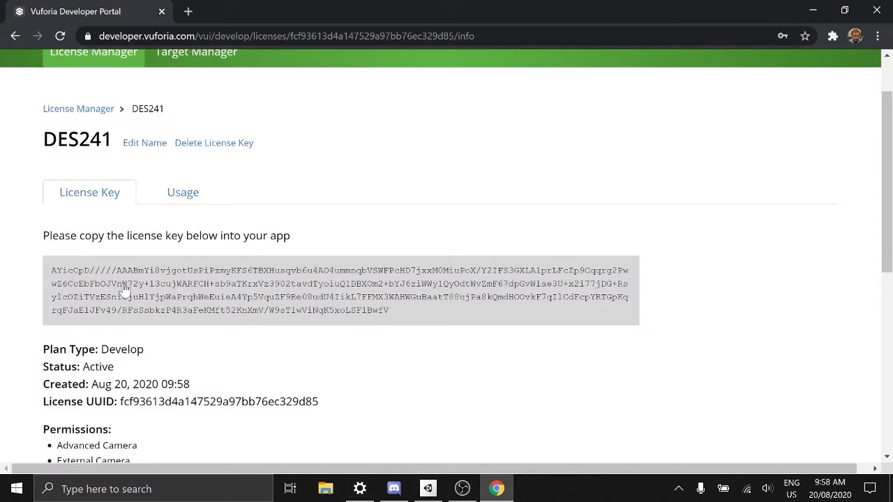
click(124, 290)
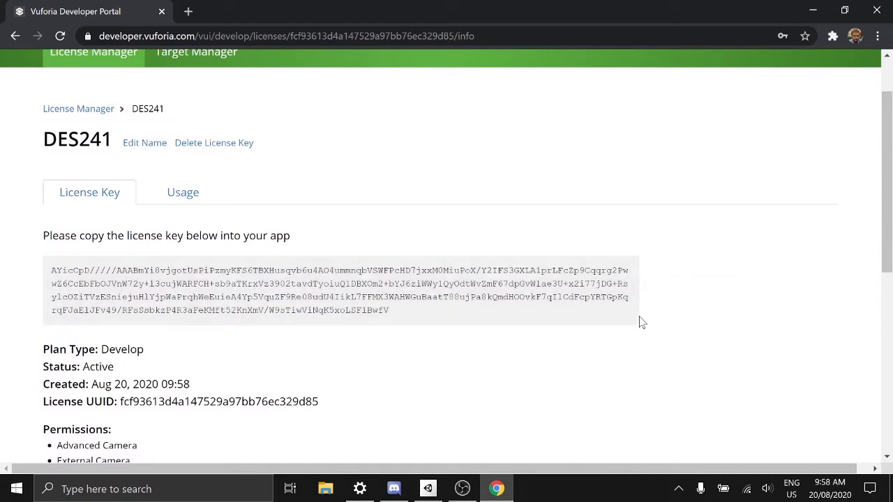
Step: Start a new Unity 2019.4.8f1 3D project named DES241_vuforia from Unity Hub
click(427, 488)
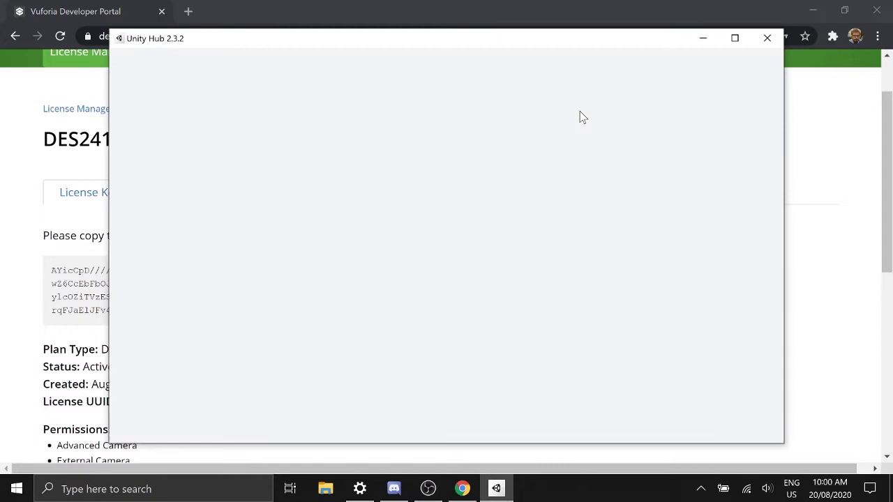
click(718, 125)
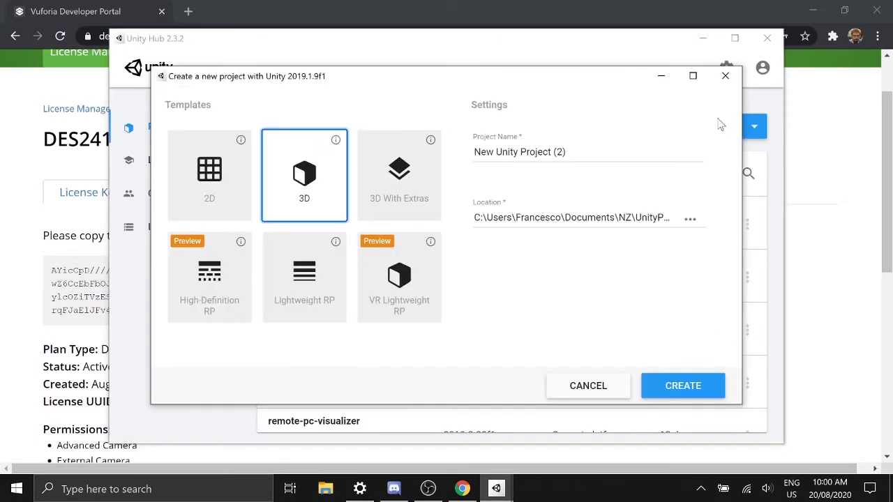
click(754, 126)
click(697, 130)
text(DES)
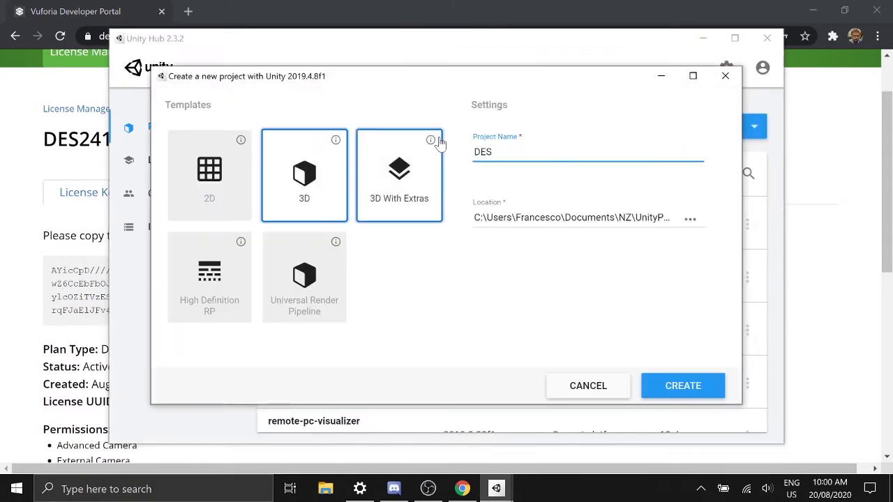
text(241_vufo)
key(Return)
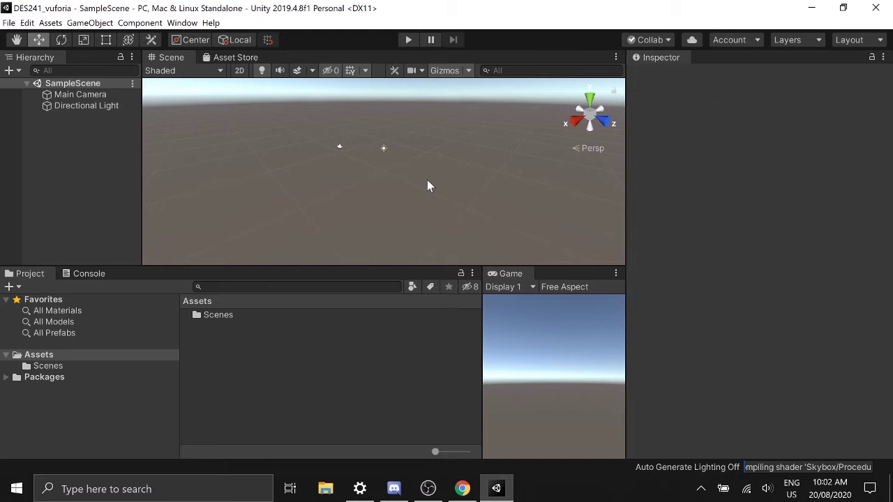
Step: Find Vuforia Engine AR in the Package Manager, install version 8.1.12, and accept its license
click(180, 25)
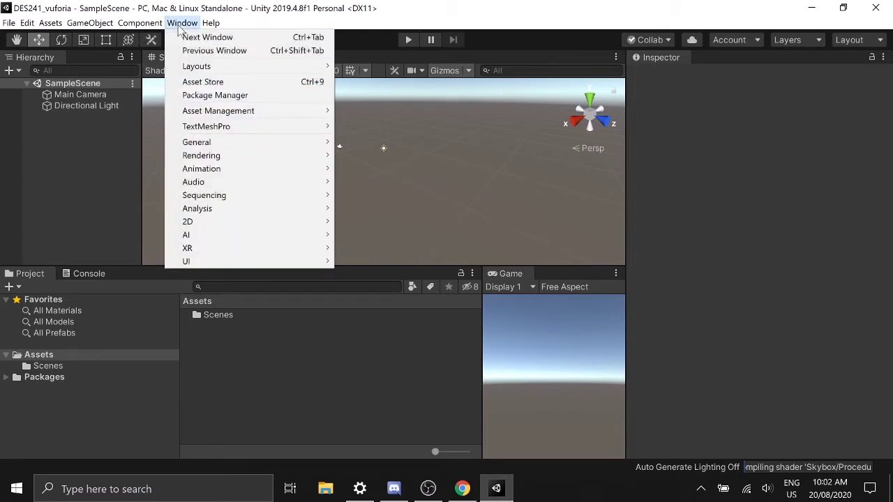
click(190, 96)
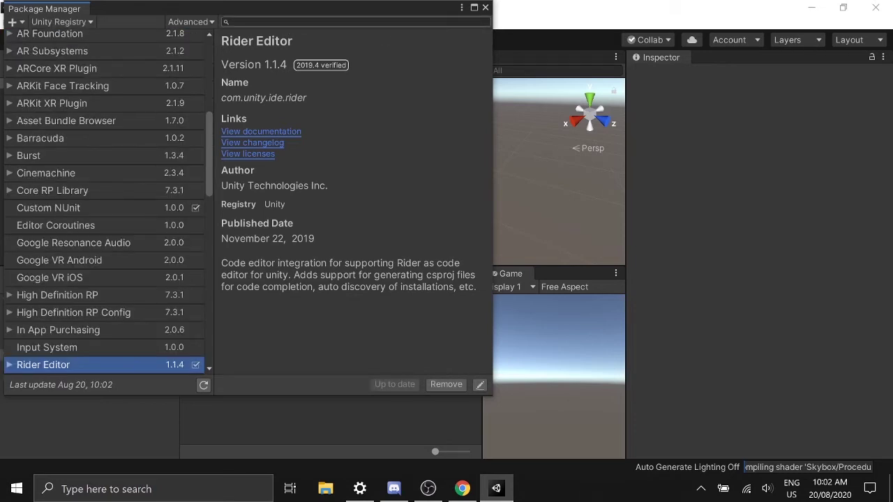
text(vuforia)
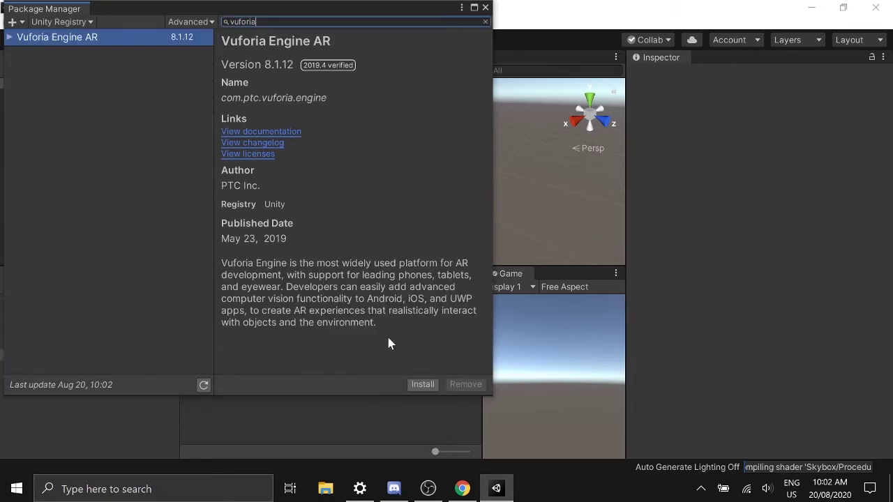
click(422, 385)
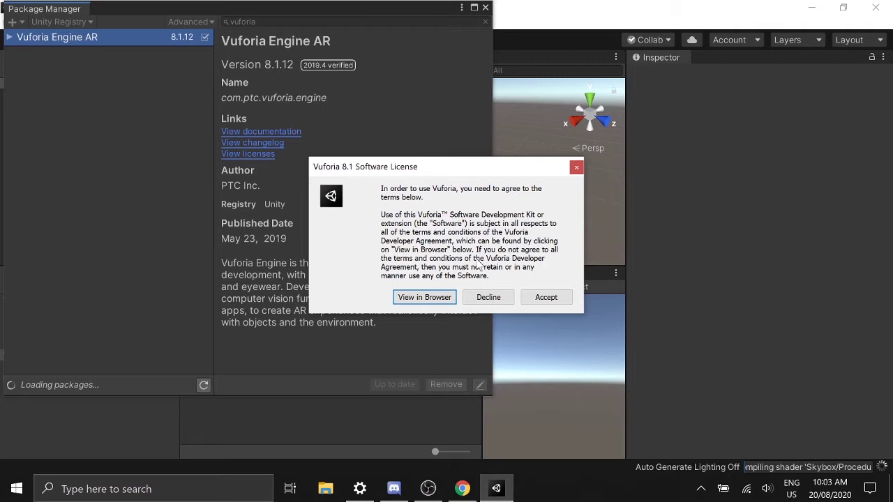
click(546, 297)
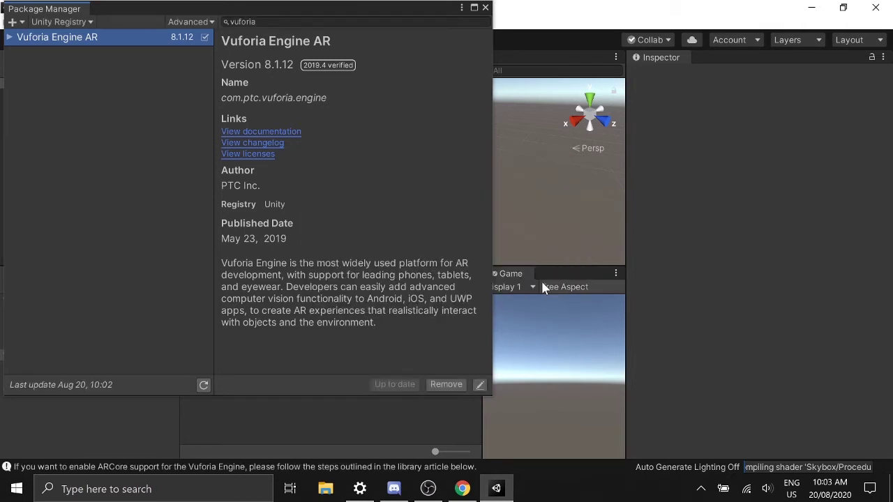
Step: Paste the DES241 license key into the VuforiaConfiguration App License Key field
click(486, 10)
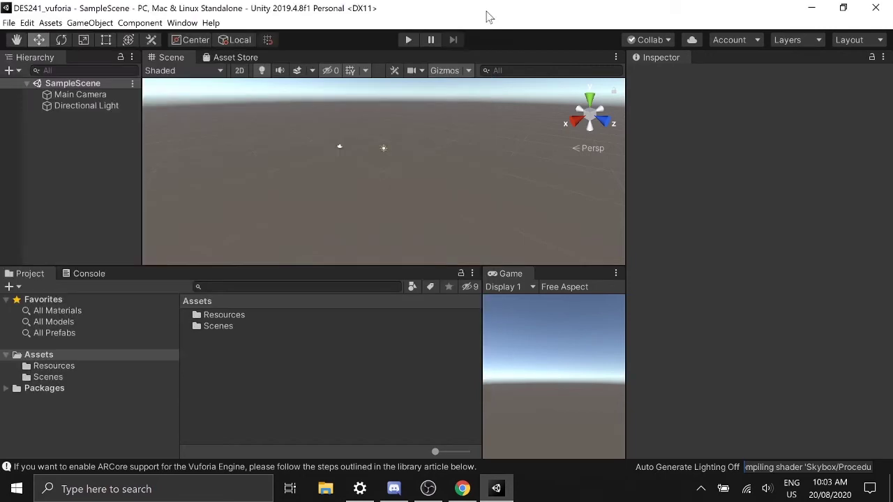
click(182, 23)
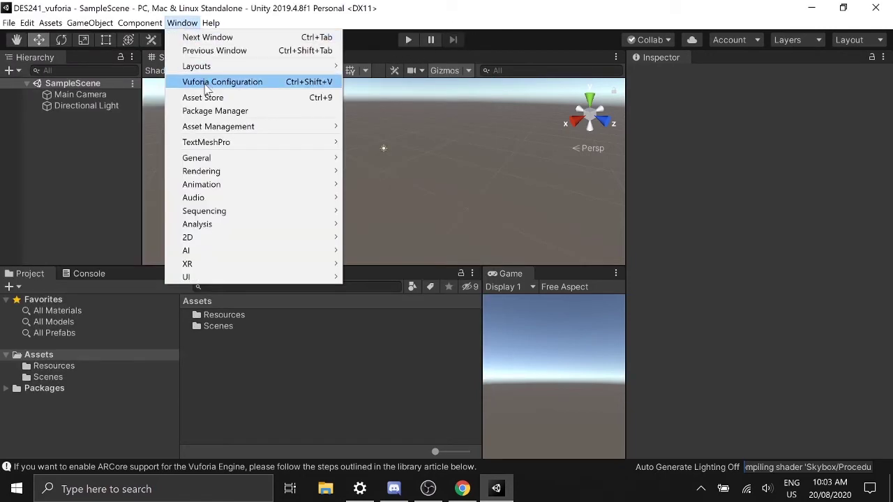
click(207, 82)
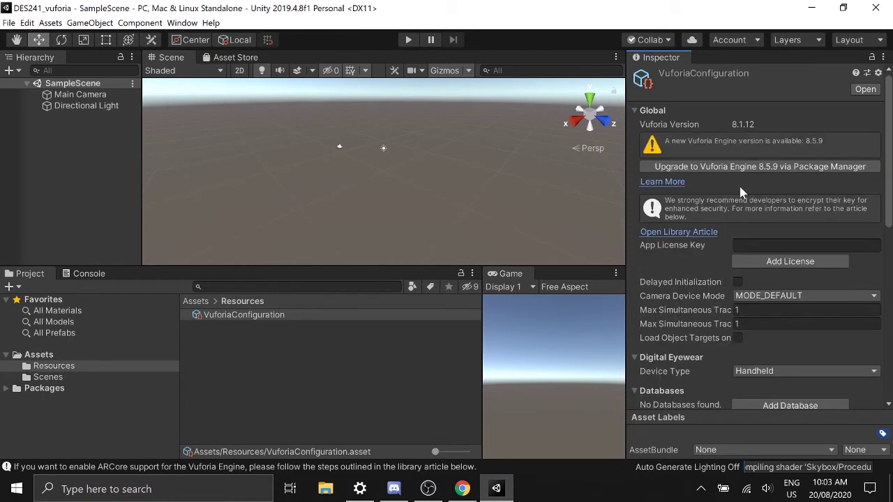
click(802, 245)
key(ctrl+v)
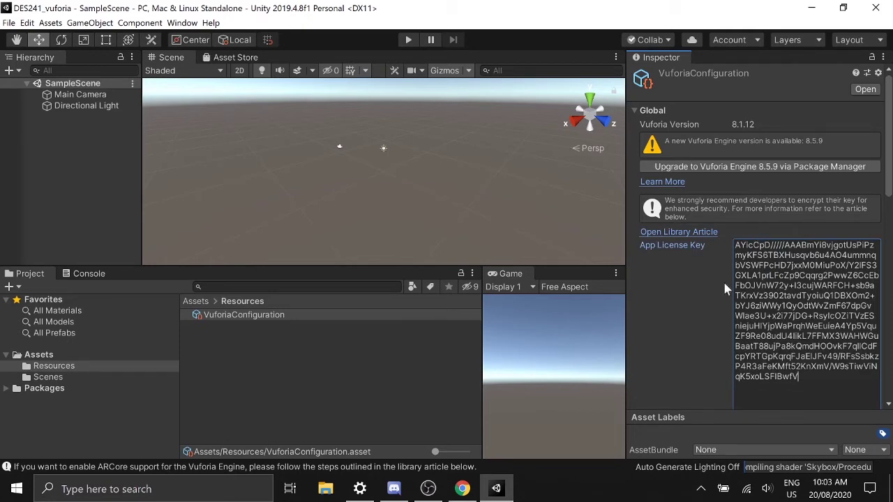
scroll(725, 286, down, 5)
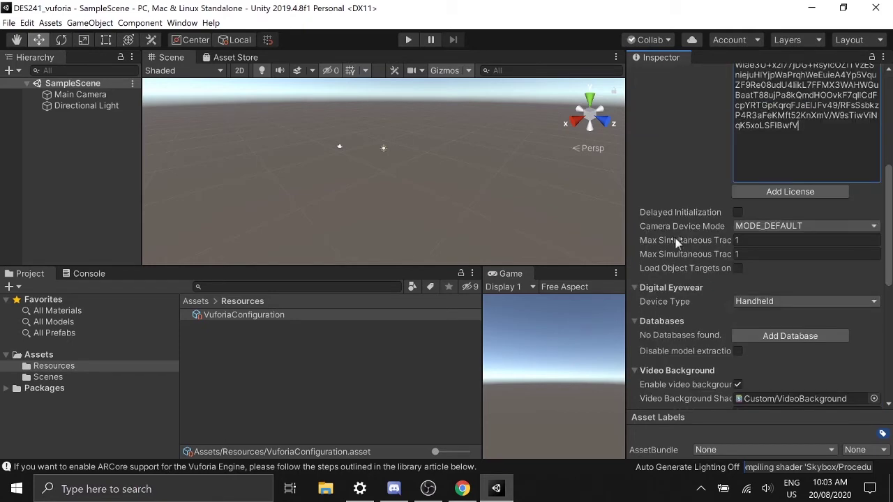
click(81, 137)
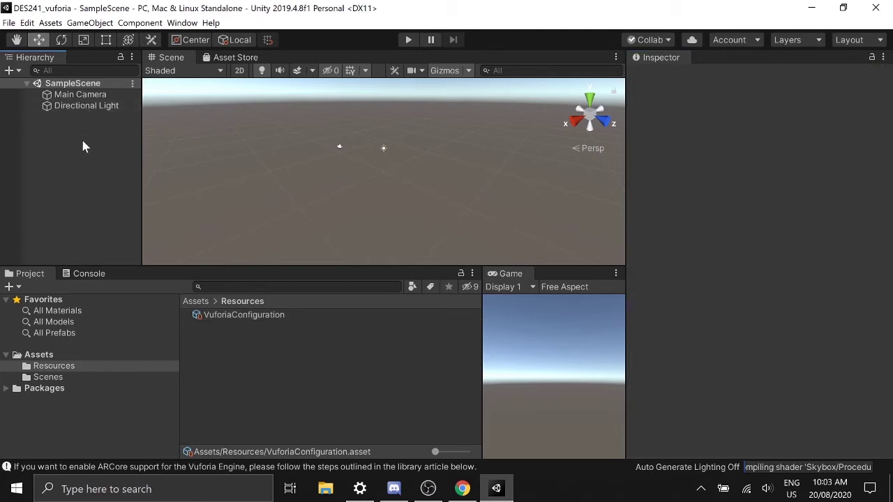
Step: Add a Vuforia Engine AR Camera to the scene
click(90, 24)
mouse_move(142, 154)
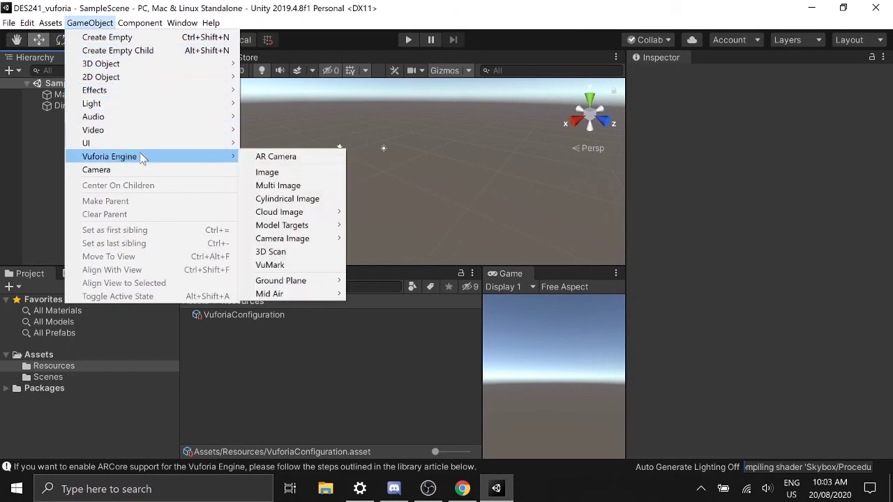
click(255, 159)
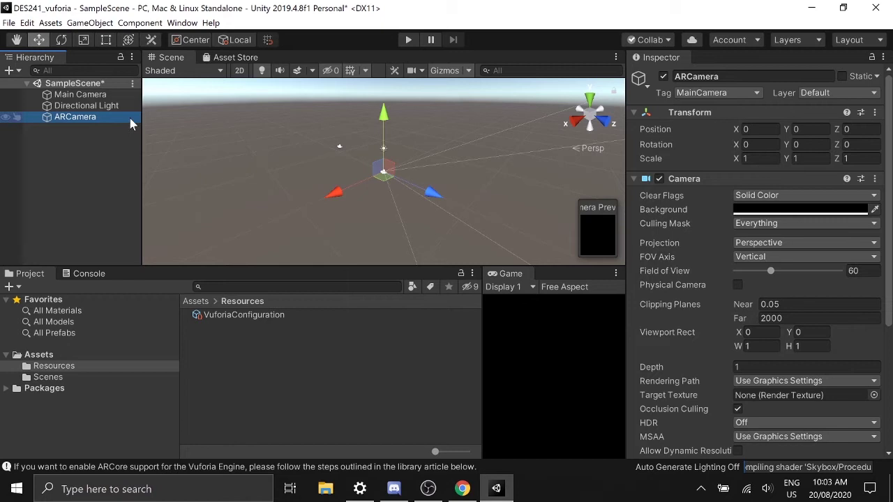
Step: Delete the original Main Camera from the Hierarchy
click(82, 96)
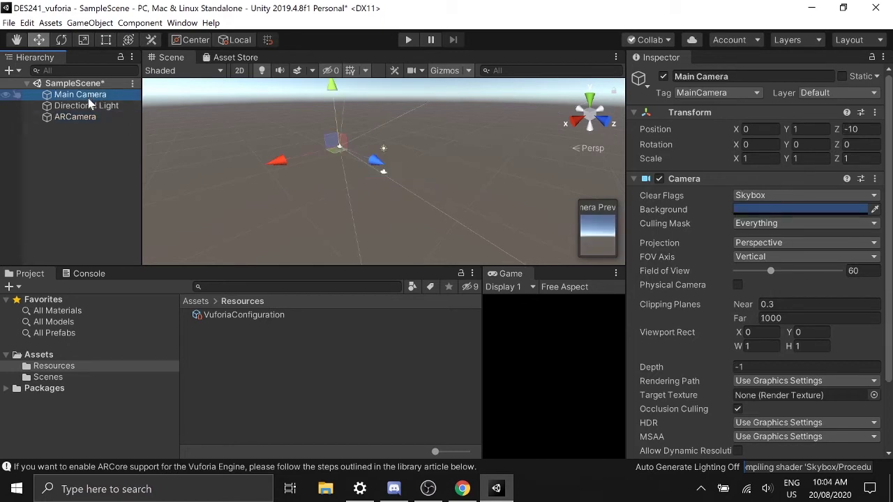
right_click(90, 101)
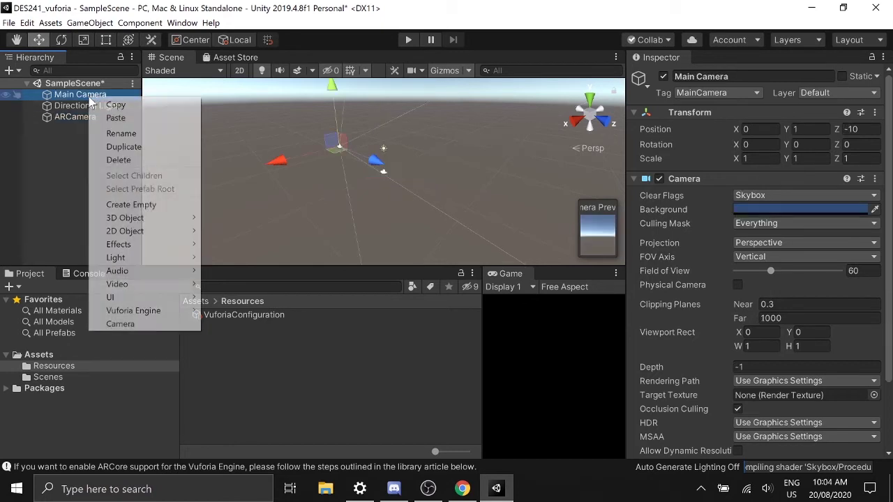
click(117, 162)
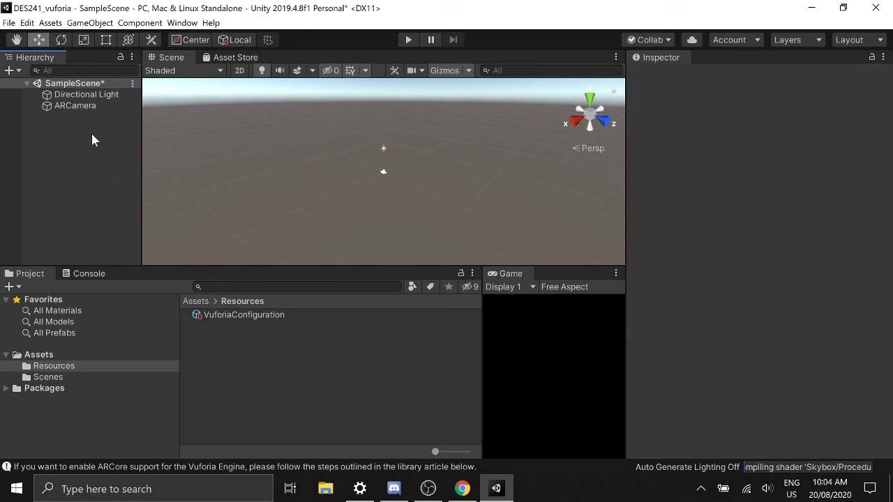
Step: Add a Vuforia Image target and import the default image database
click(89, 22)
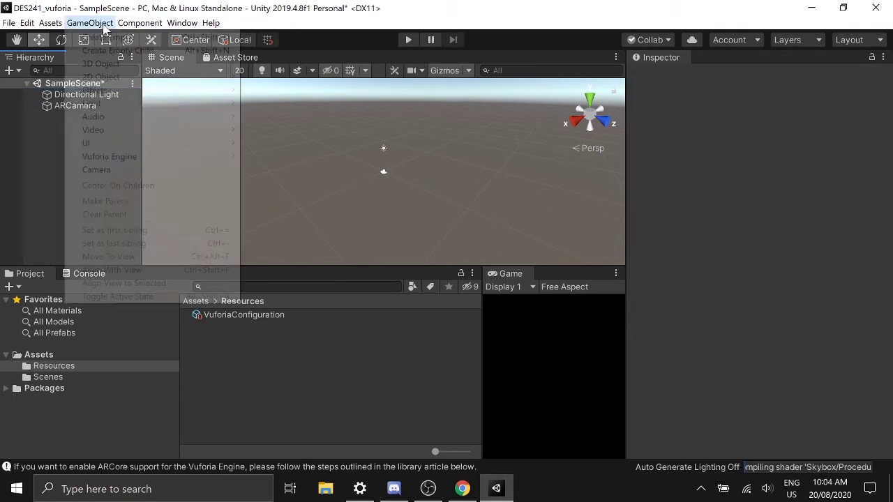
mouse_move(138, 159)
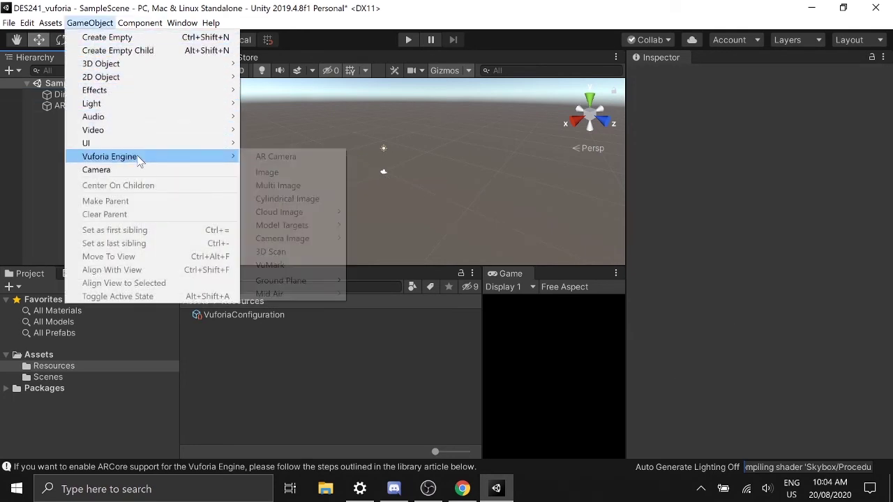
click(269, 173)
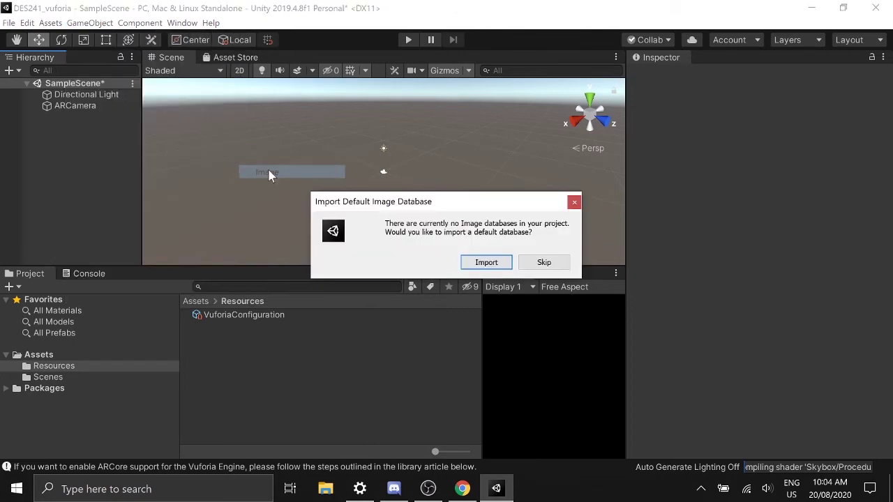
click(498, 263)
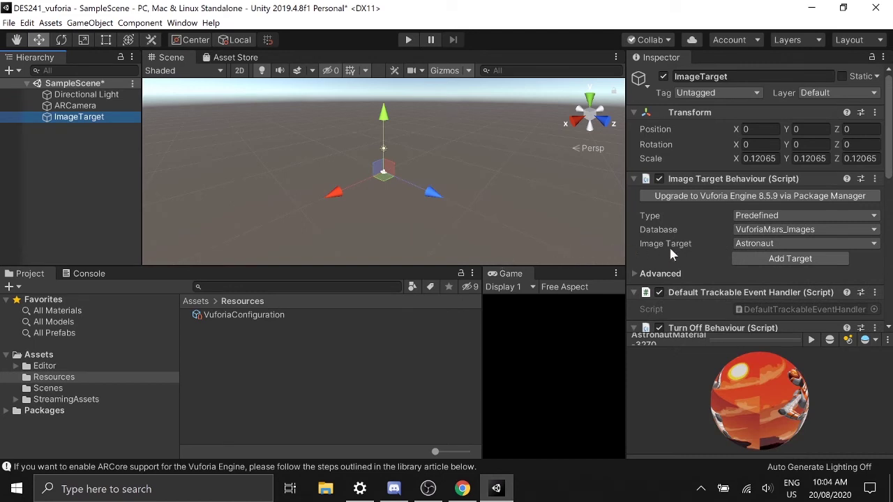
Step: Set the ImageTarget's database to VuforiaMars_images and its target image to Astronaut
click(776, 233)
click(779, 237)
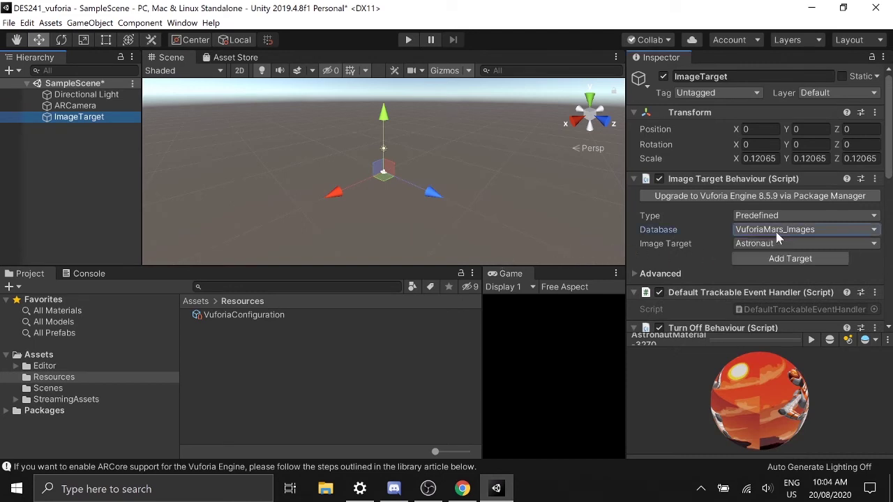
click(782, 245)
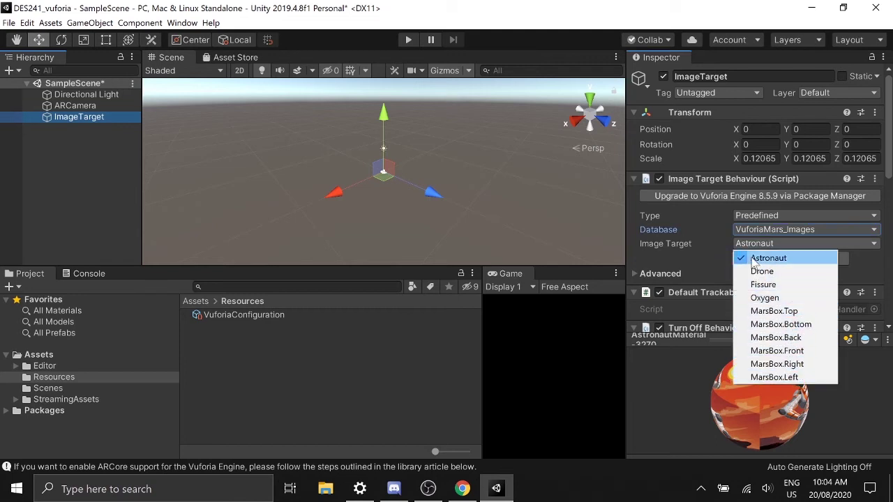
click(878, 264)
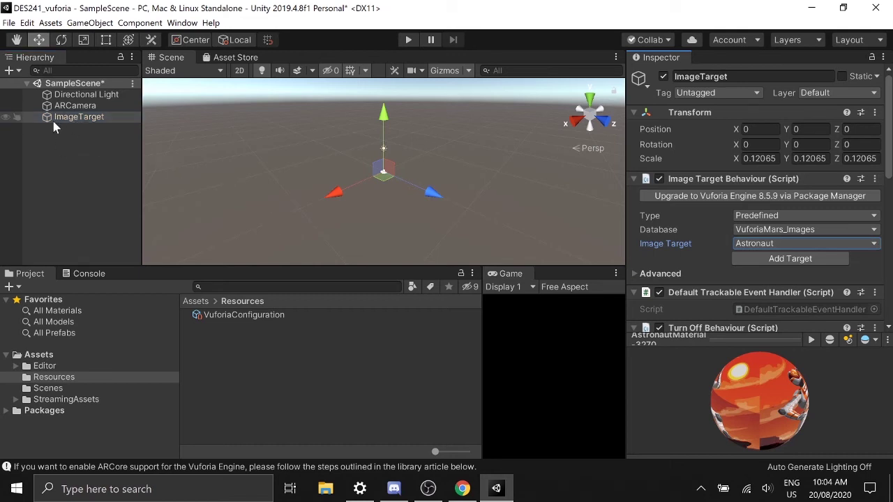
Step: Parent the ImageTarget under ARCamera and add a 3D Cube as its child
drag(51, 119, 74, 108)
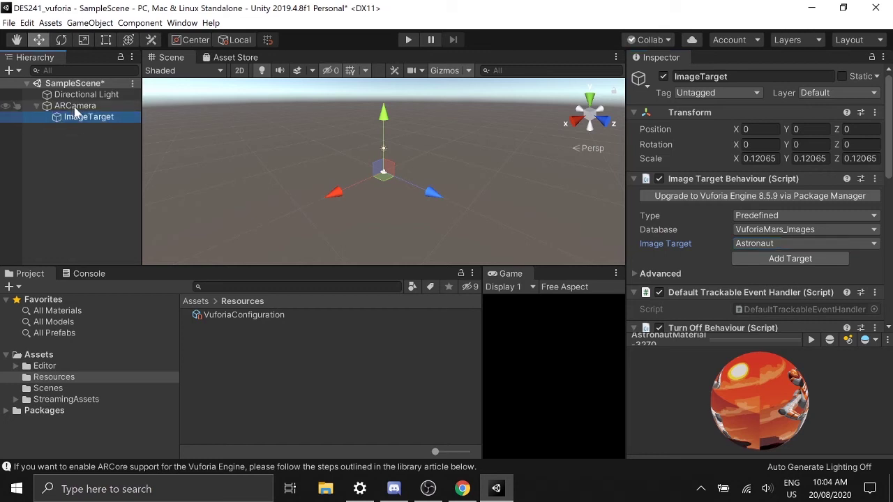
click(90, 118)
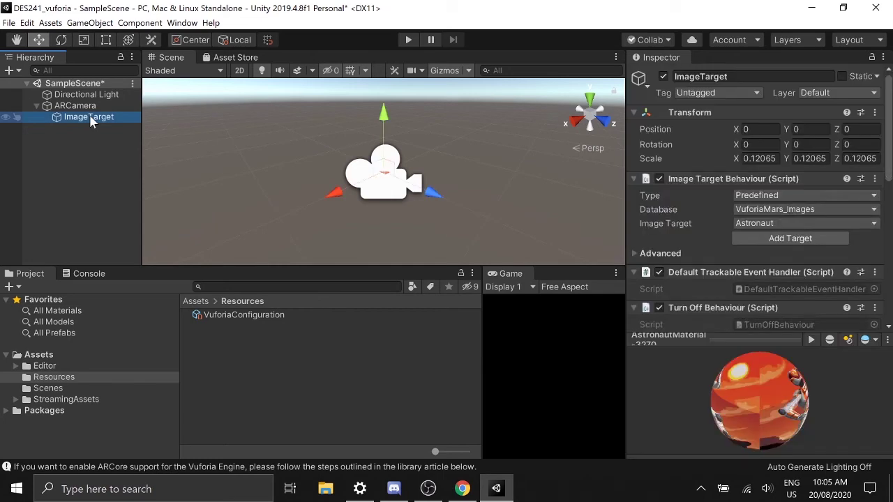
right_click(91, 118)
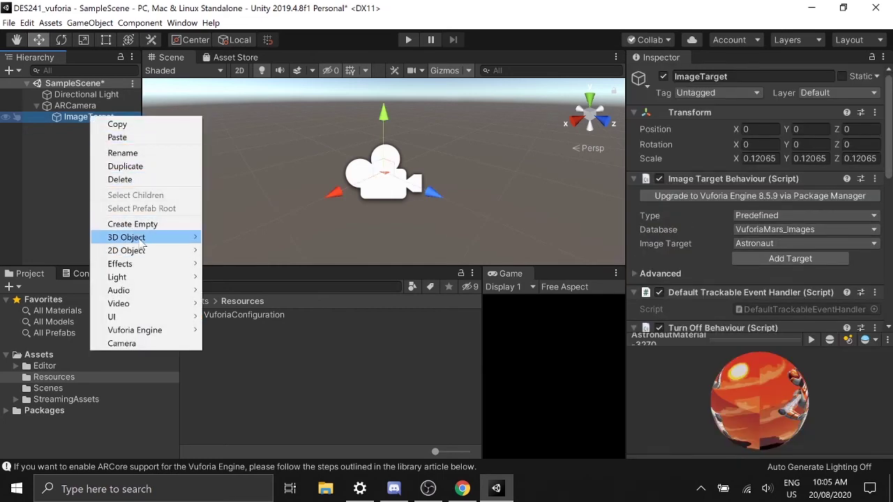
mouse_move(147, 238)
click(227, 239)
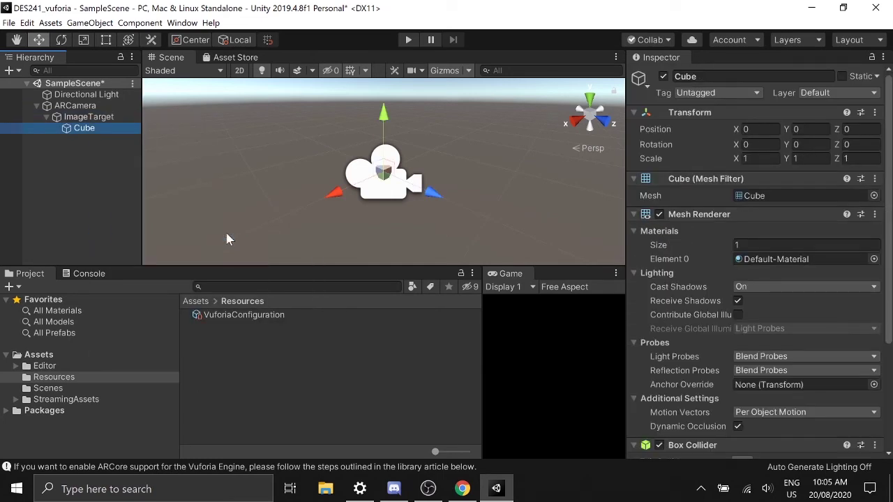
Step: Frame the new Cube in the Scene view and save SampleScene
double_click(98, 133)
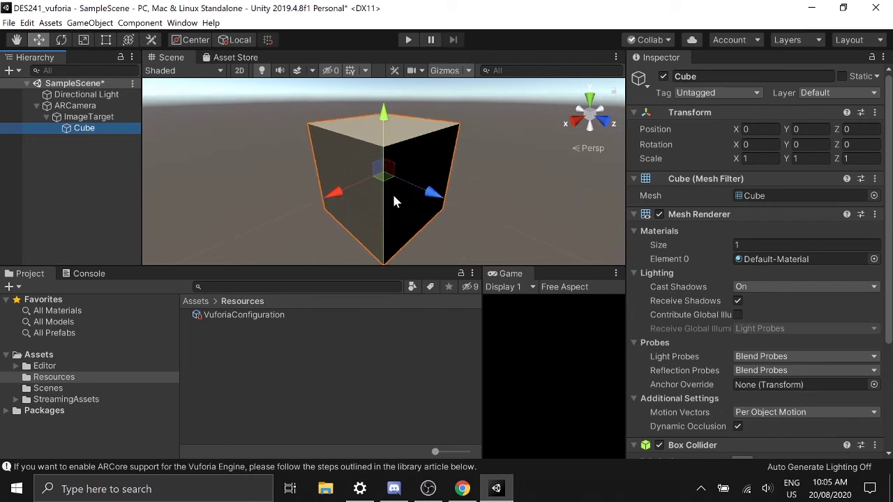
scroll(401, 185, down, 5)
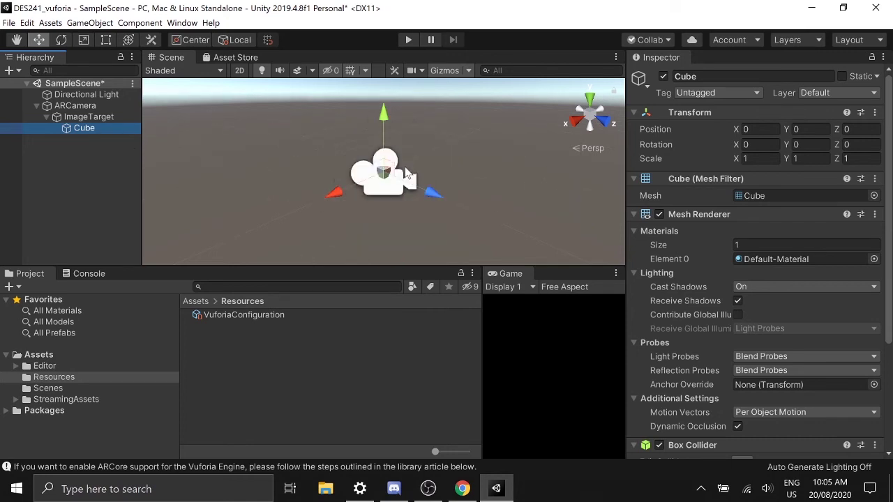
key(ctrl+s)
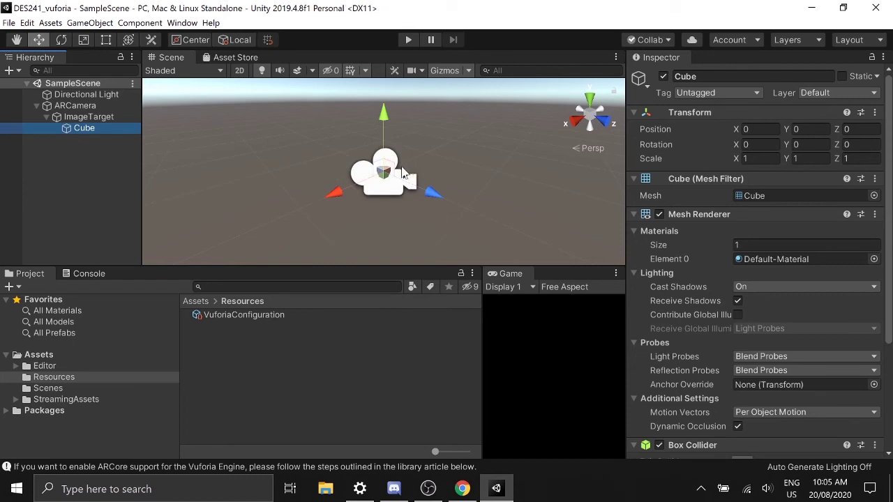
Step: Enter Play mode to test Astronaut target detection through the webcam
click(408, 41)
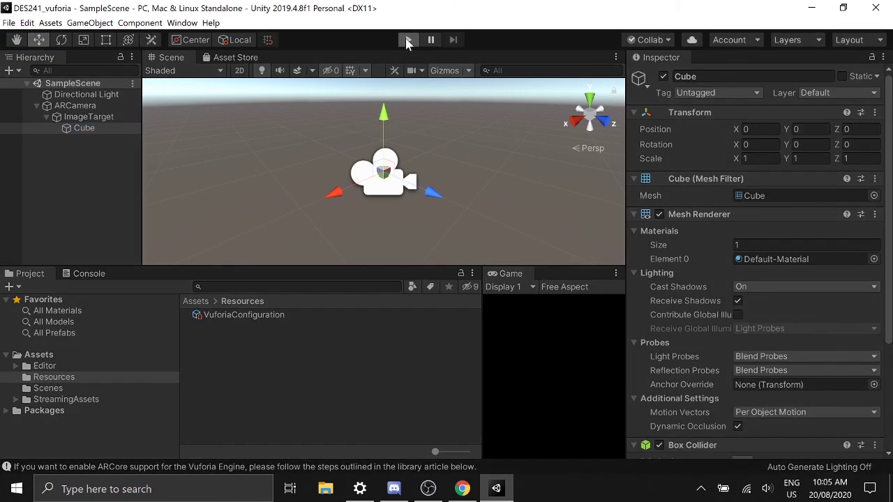